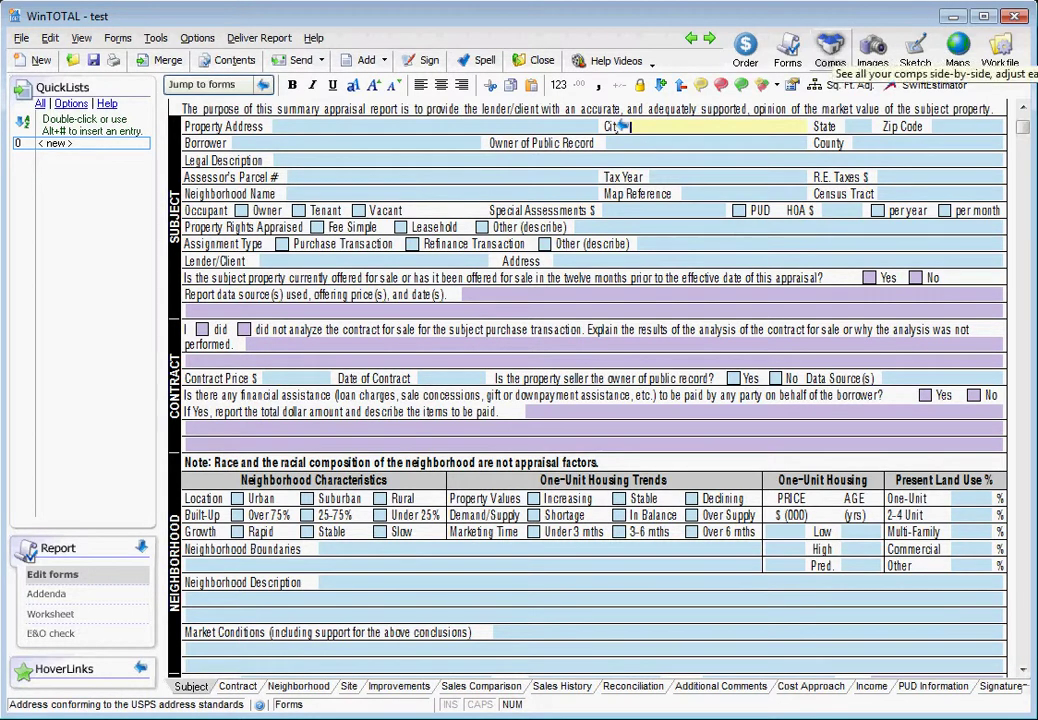
Step: Open the comps database and sort the comparable records by Address 1
left_click(830, 48)
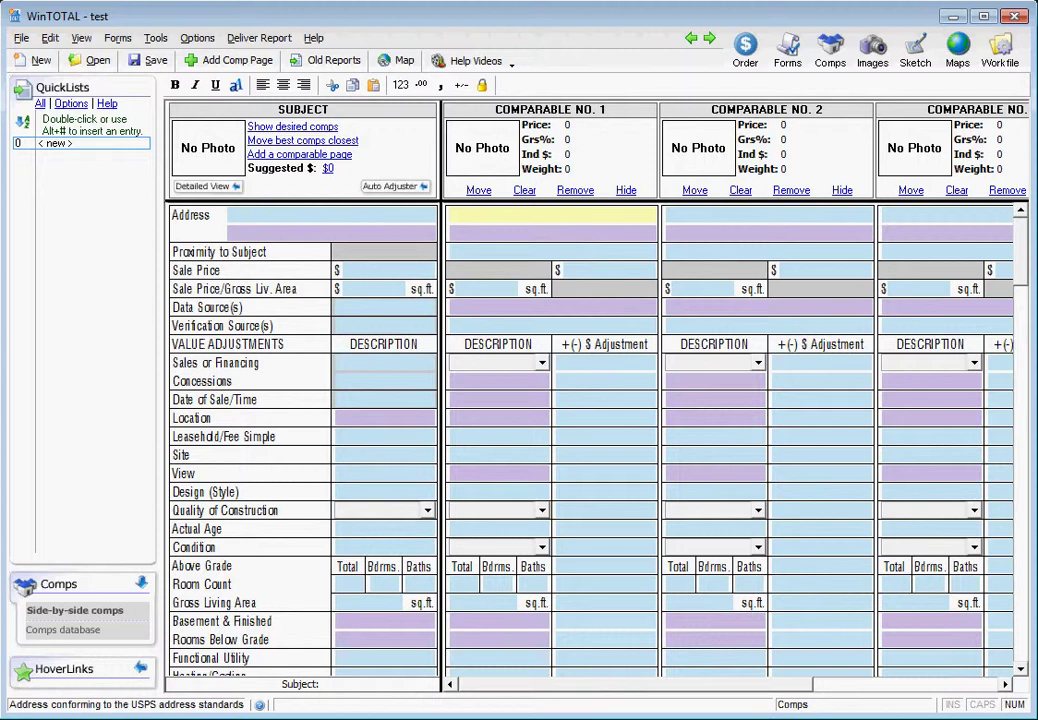
left_click(67, 629)
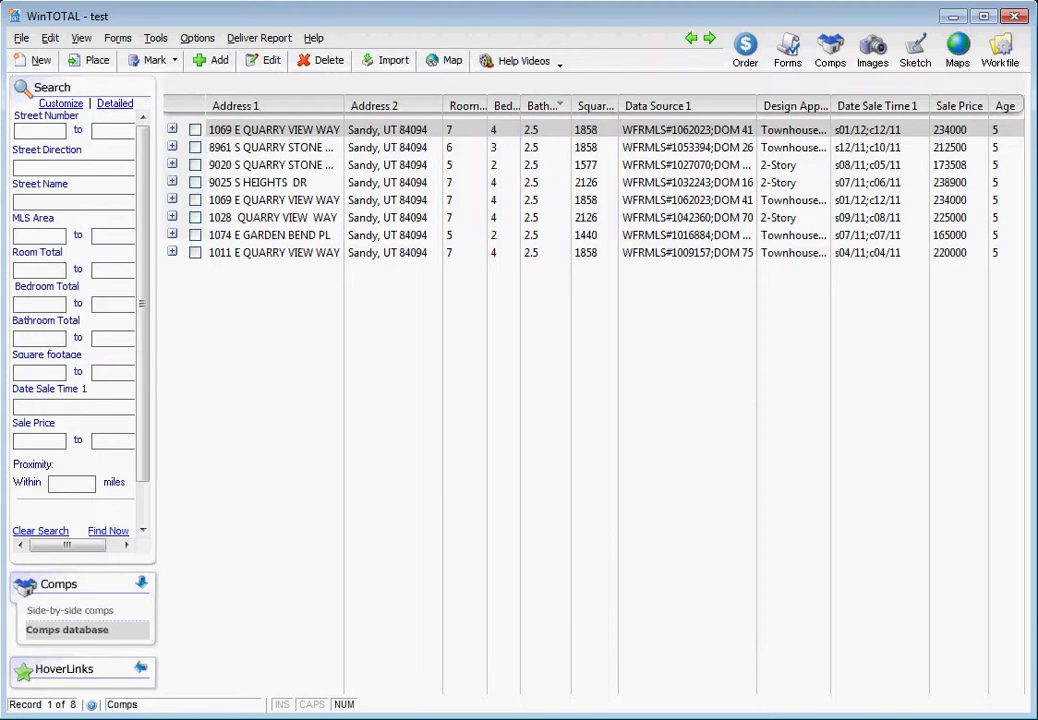
left_click(272, 105)
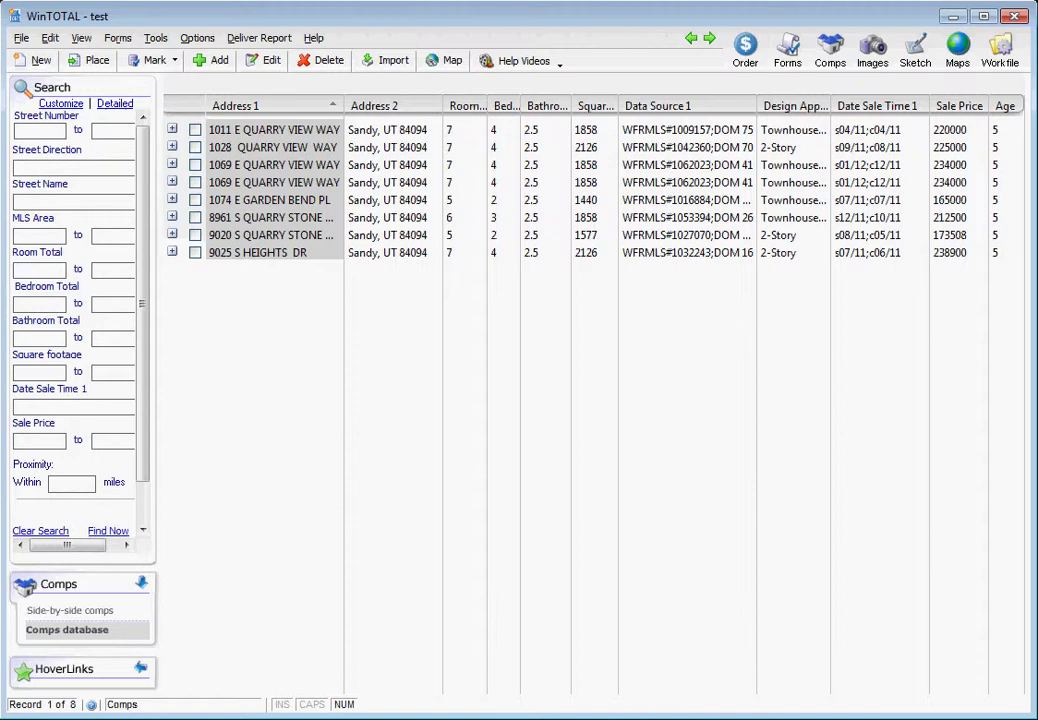
Step: Delete one of the two duplicate comparable records with the 234000 sale price
left_click(272, 164)
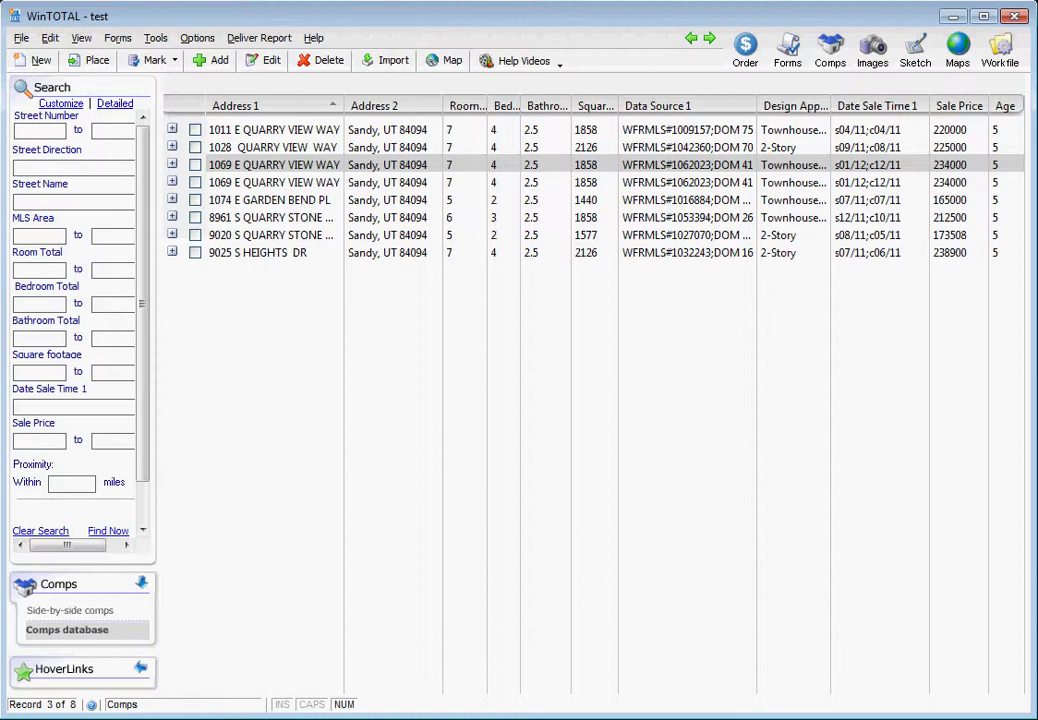
key("Down")
key("Up")
key("space")
key("Delete")
key("Return")
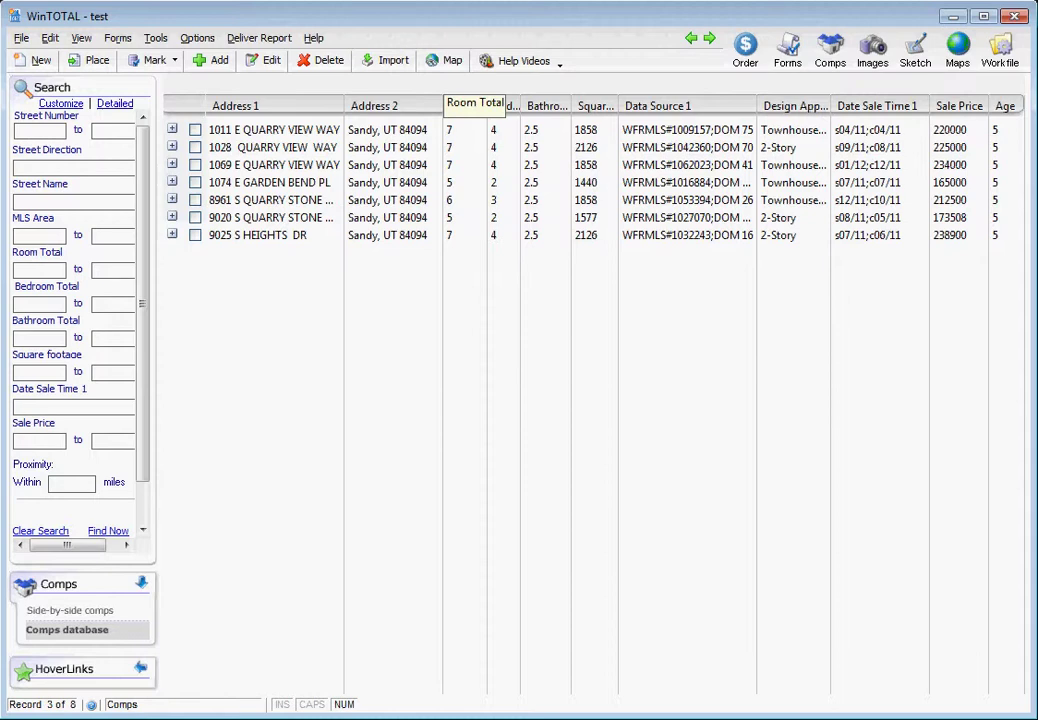
Step: Sort the comparables in turn by Address 2, data source, sale date, sale price and Address 1, finishing with ascending square footage
left_click(393, 105)
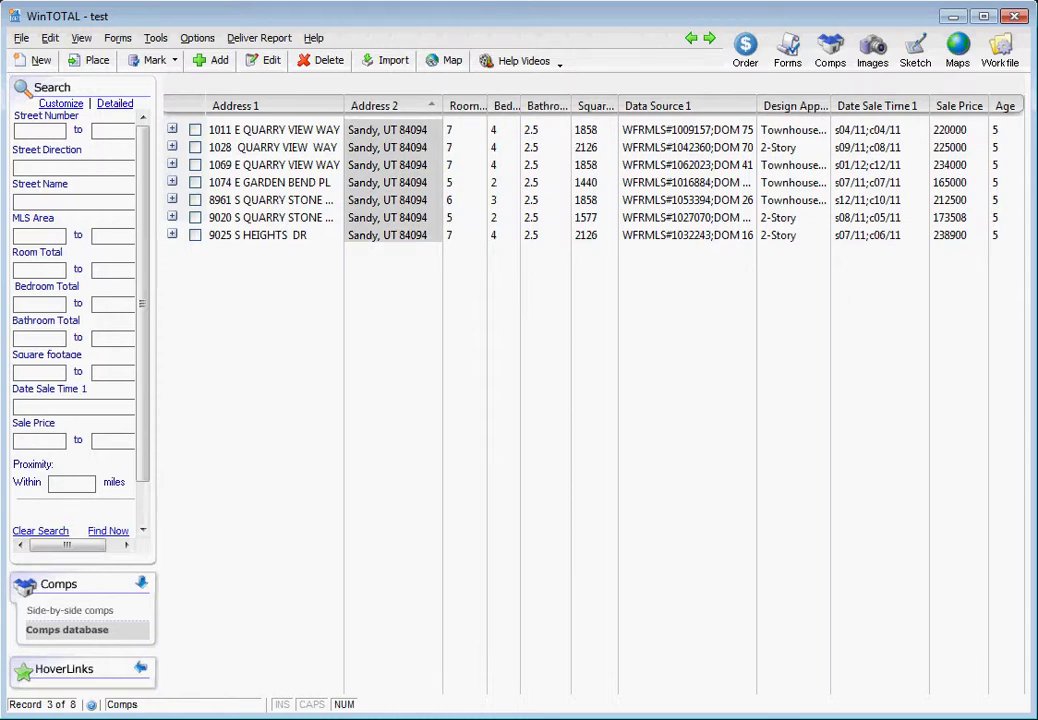
left_click(687, 105)
left_click(877, 105)
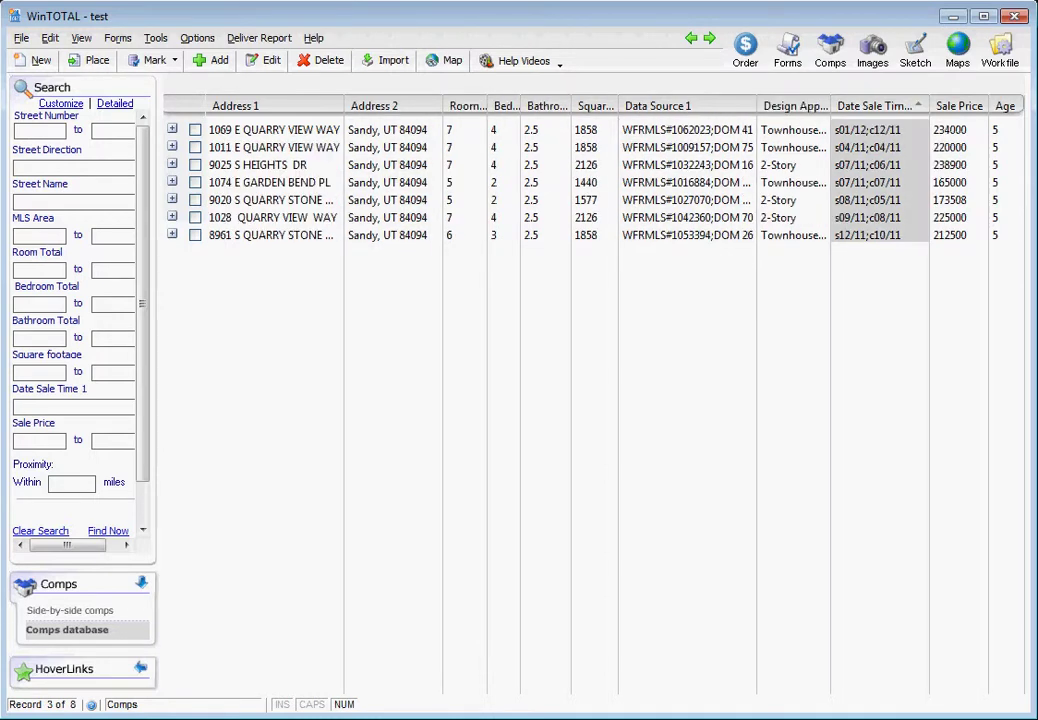
left_click(958, 105)
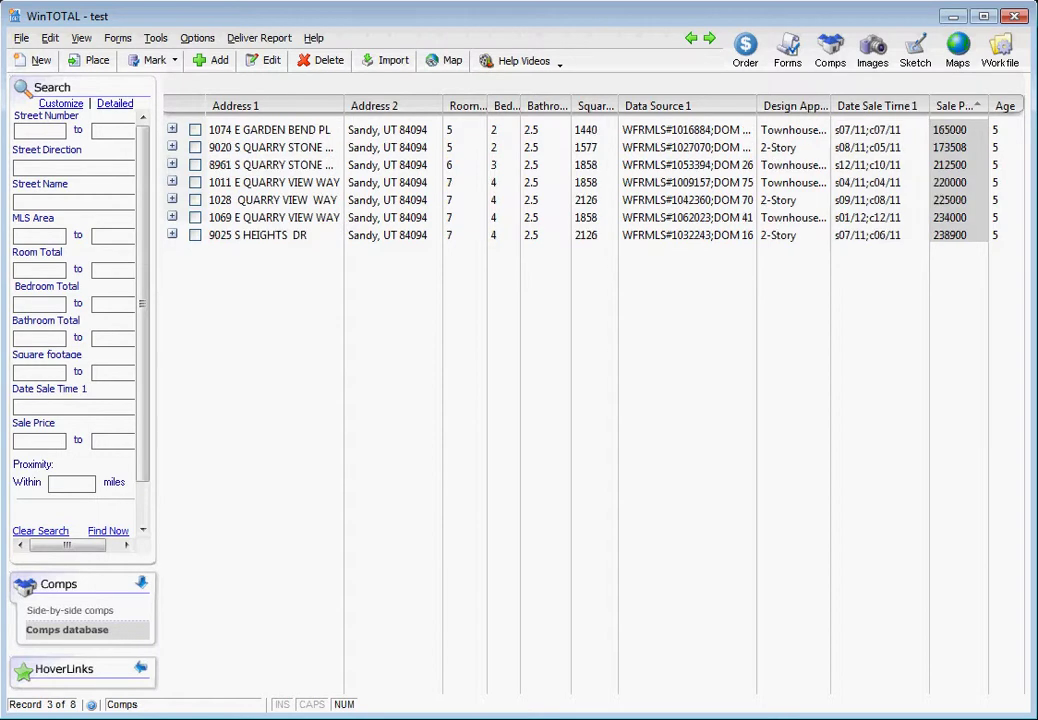
left_click(270, 105)
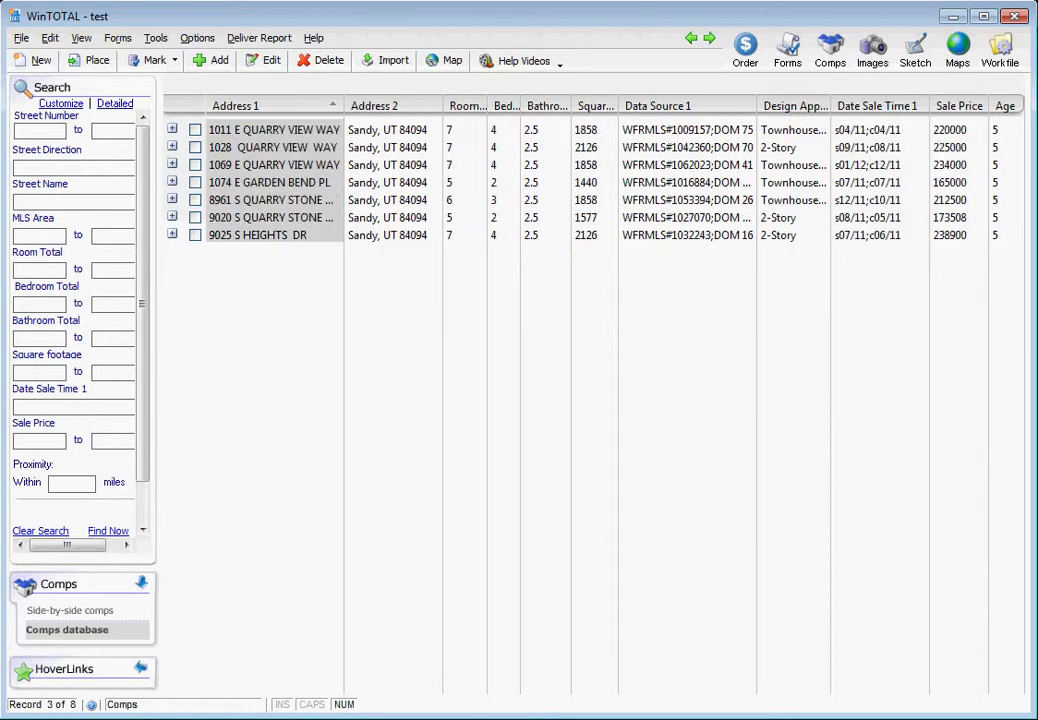
left_click(596, 105)
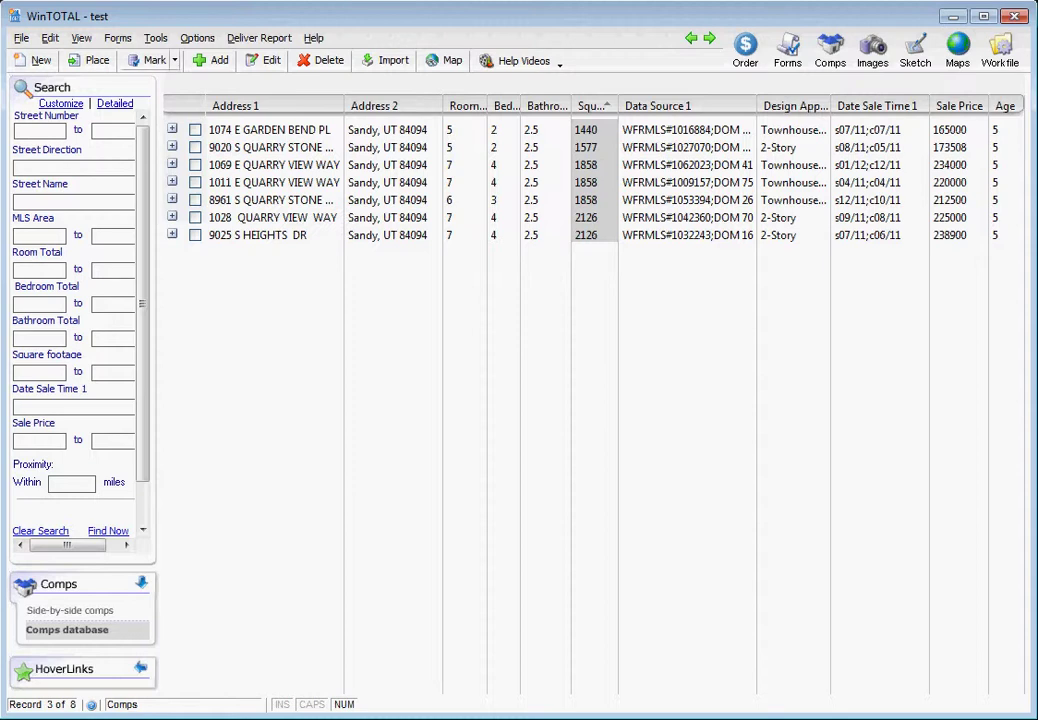
Step: Mark all comparables except the one priced at 238900 and place the marked ones into the current report
left_click(175, 60)
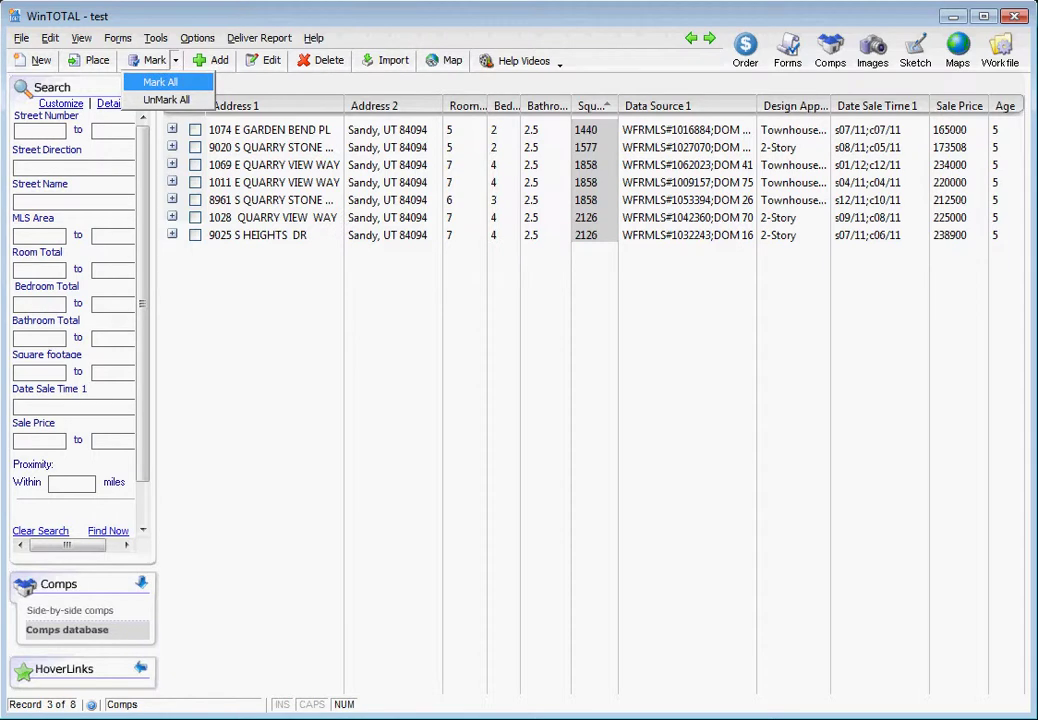
left_click(160, 82)
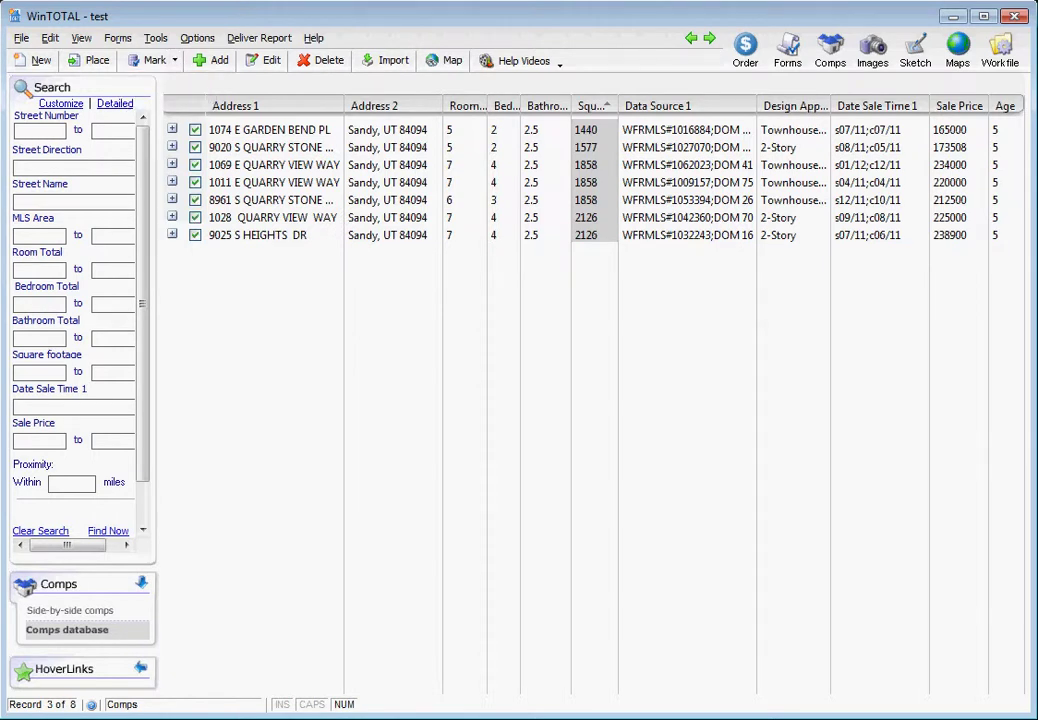
left_click(195, 234)
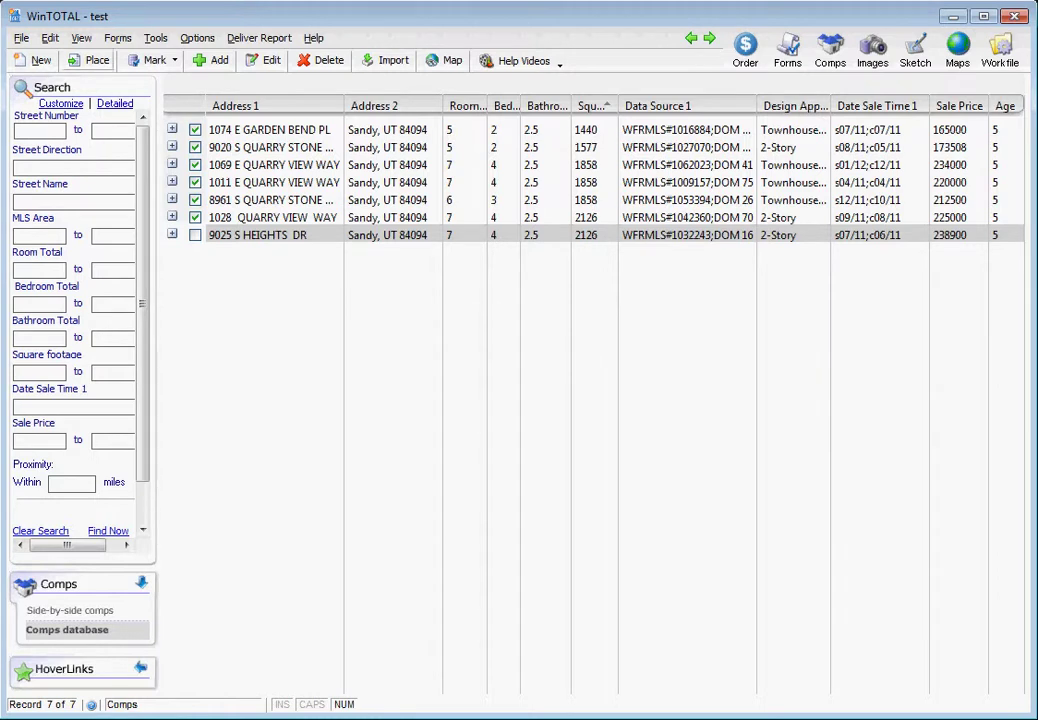
left_click(90, 60)
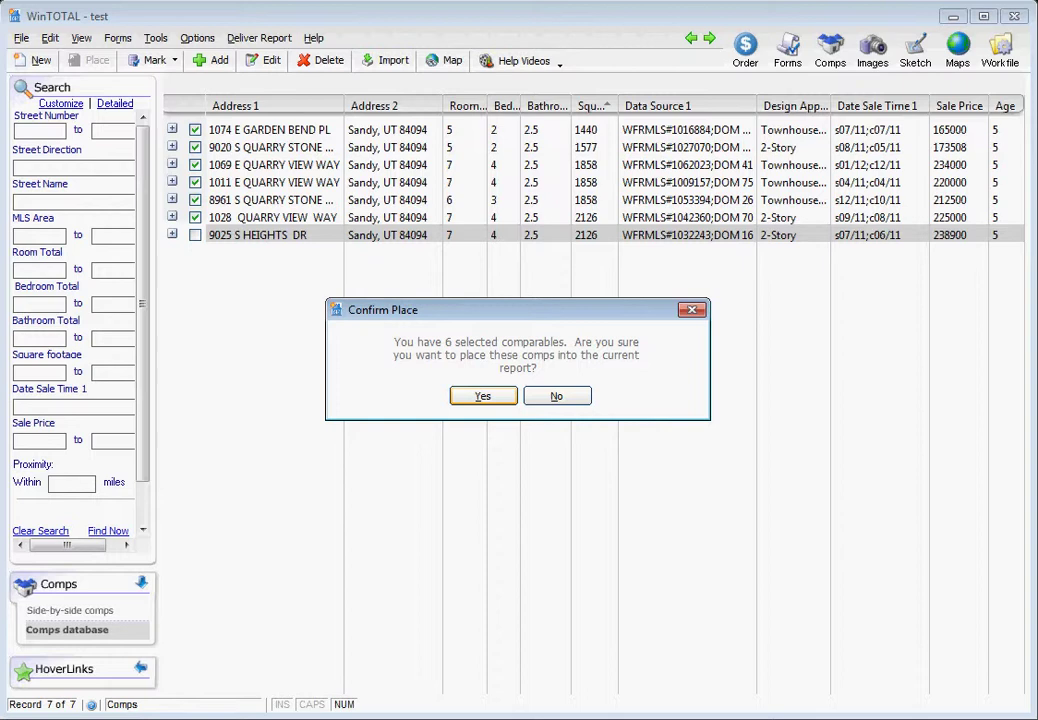
key("Return")
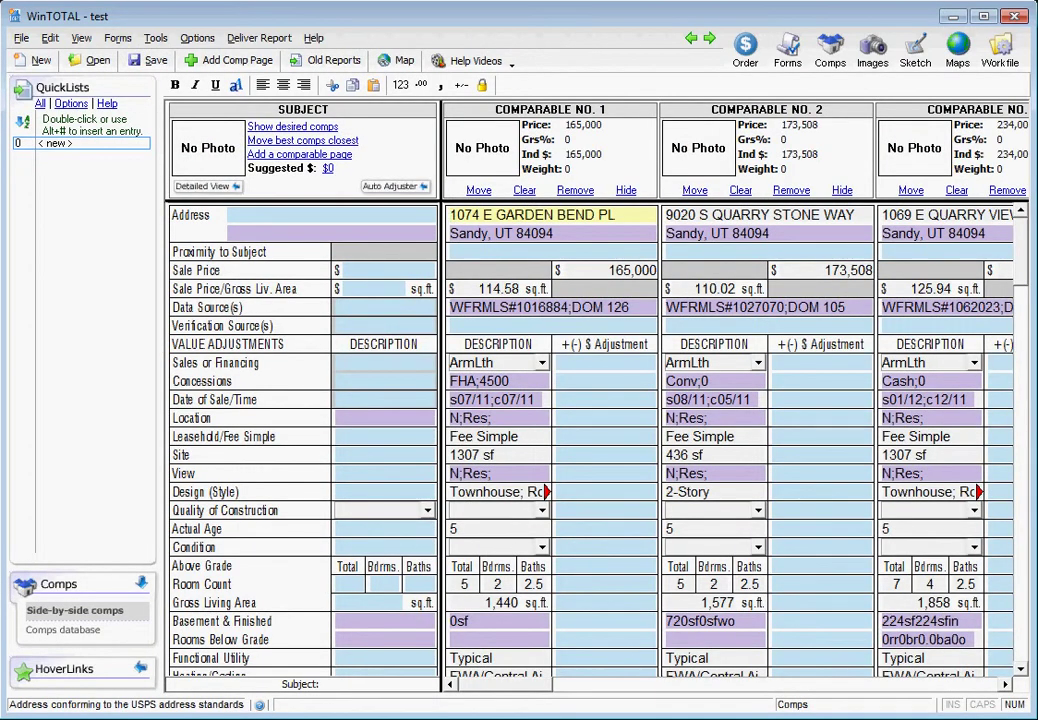
Step: Examine the placed data in the side-by-side grid, checking Comparable No. 1's Location, View and Design (Style) fields
scroll(590, 440, "down", 4)
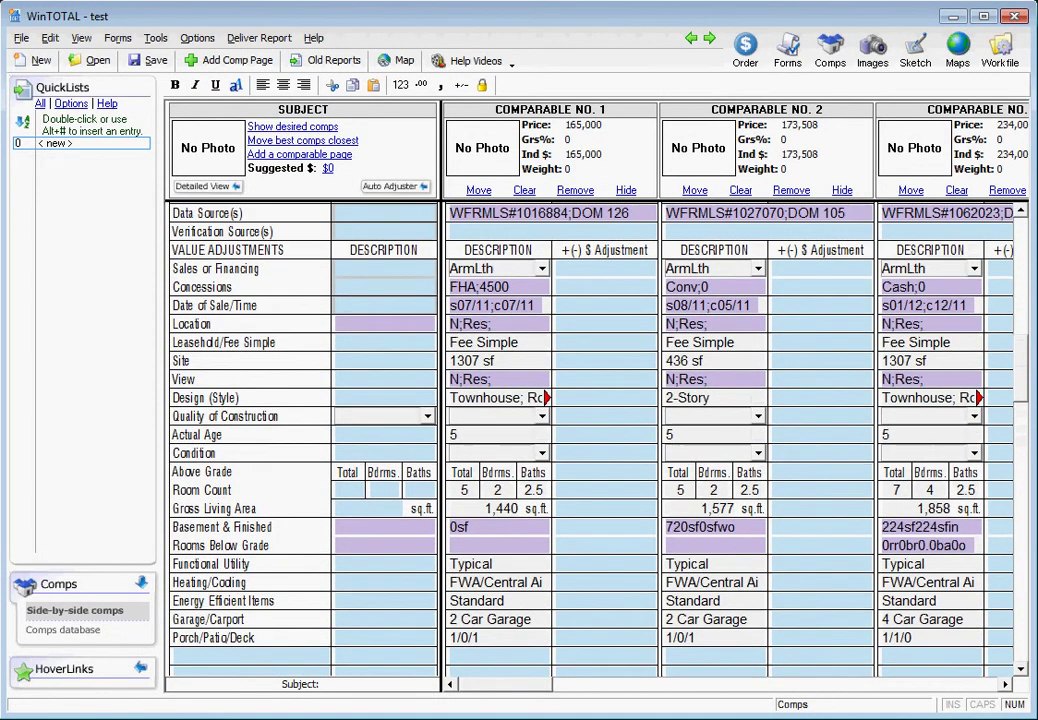
scroll(500, 420, "up", 1)
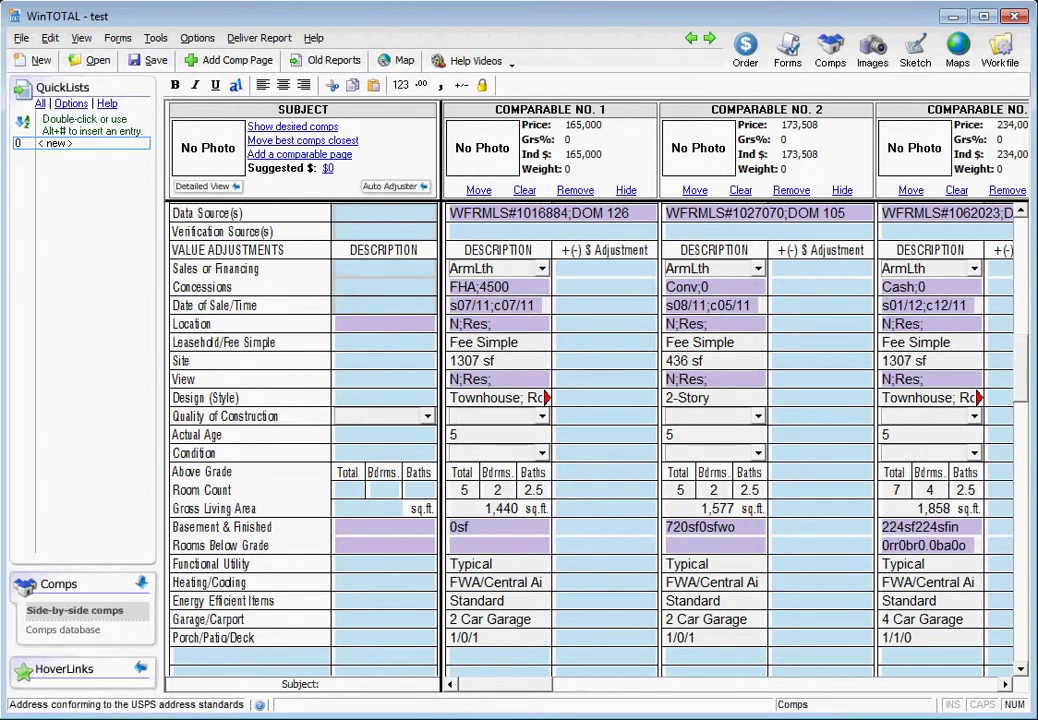
left_click(498, 323)
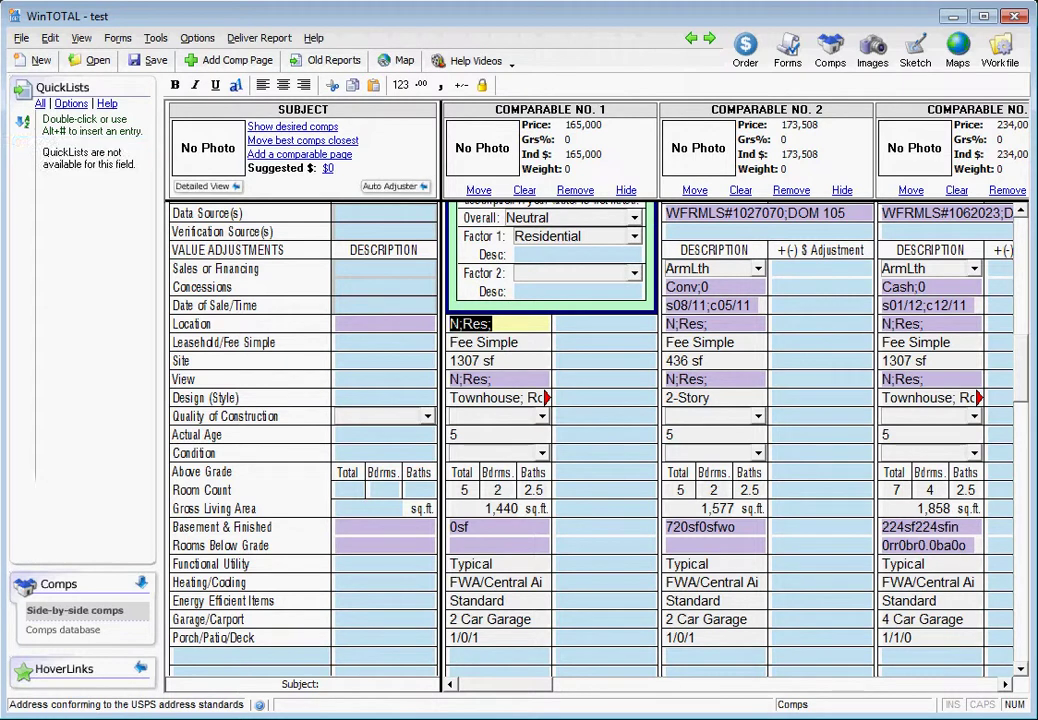
left_click(498, 379)
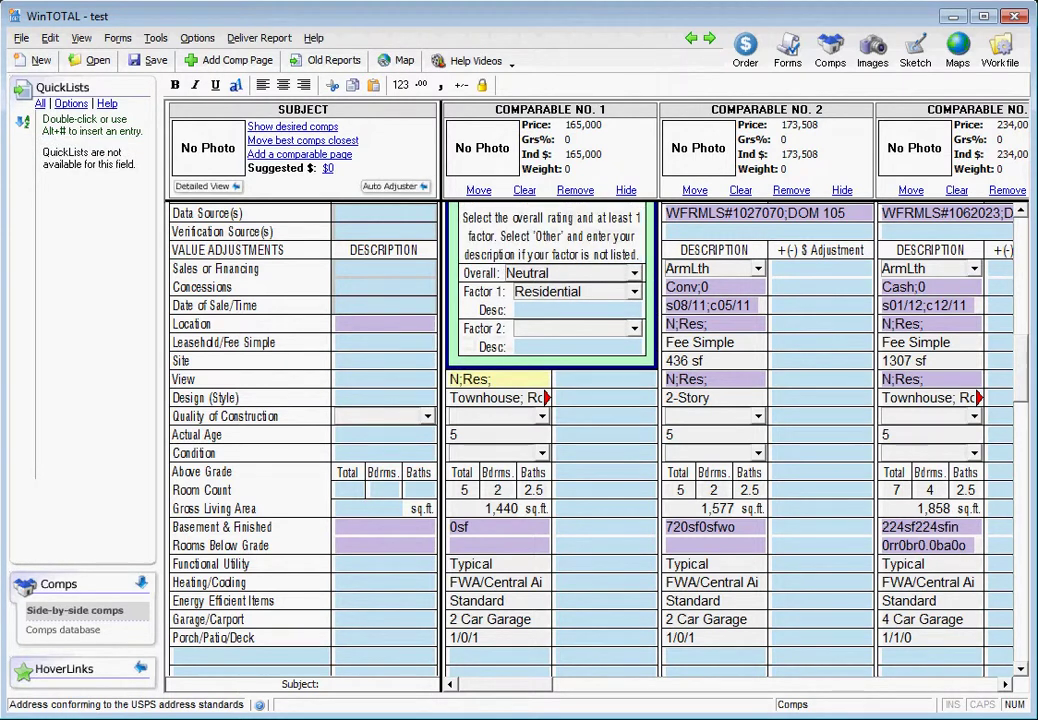
left_click(554, 397)
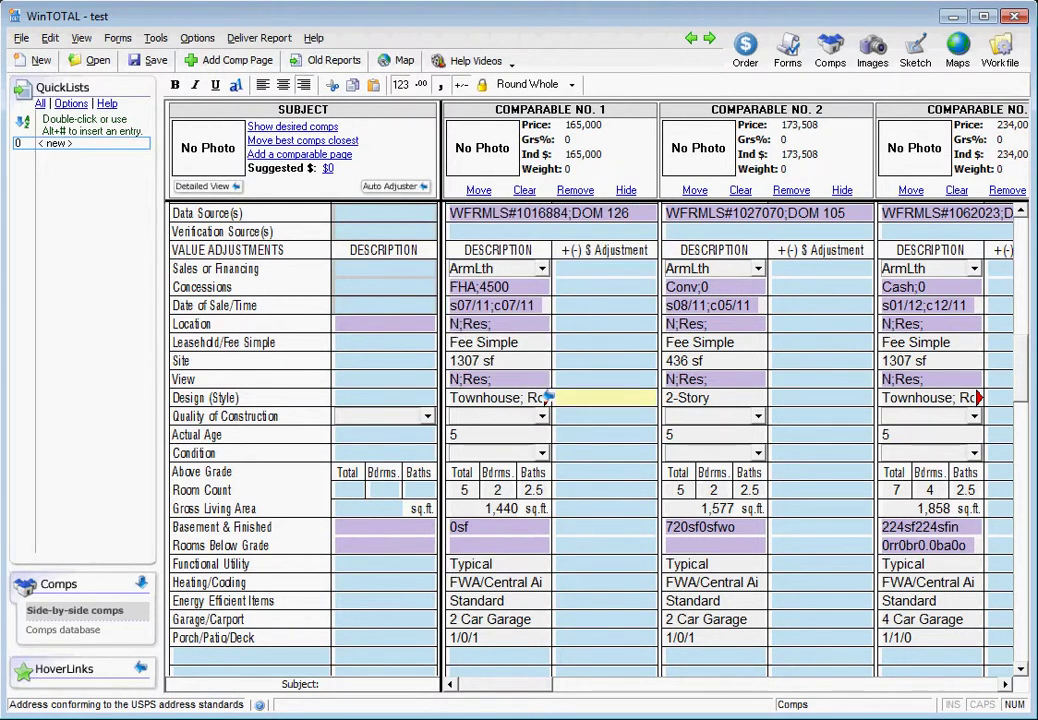
left_click(494, 323)
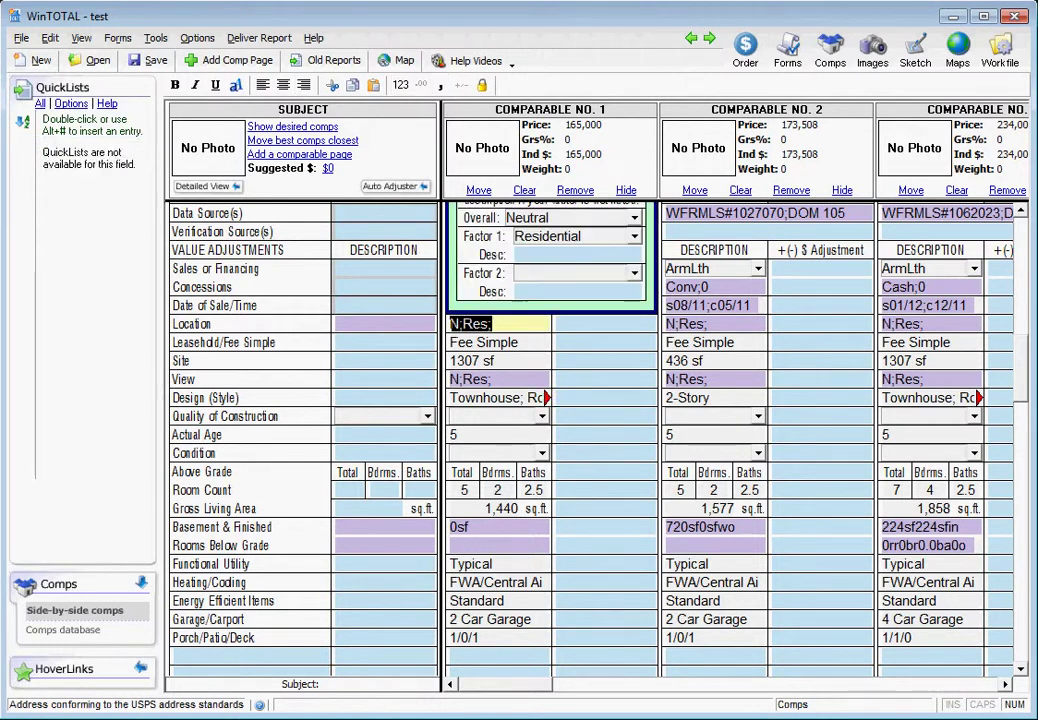
left_click(604, 323)
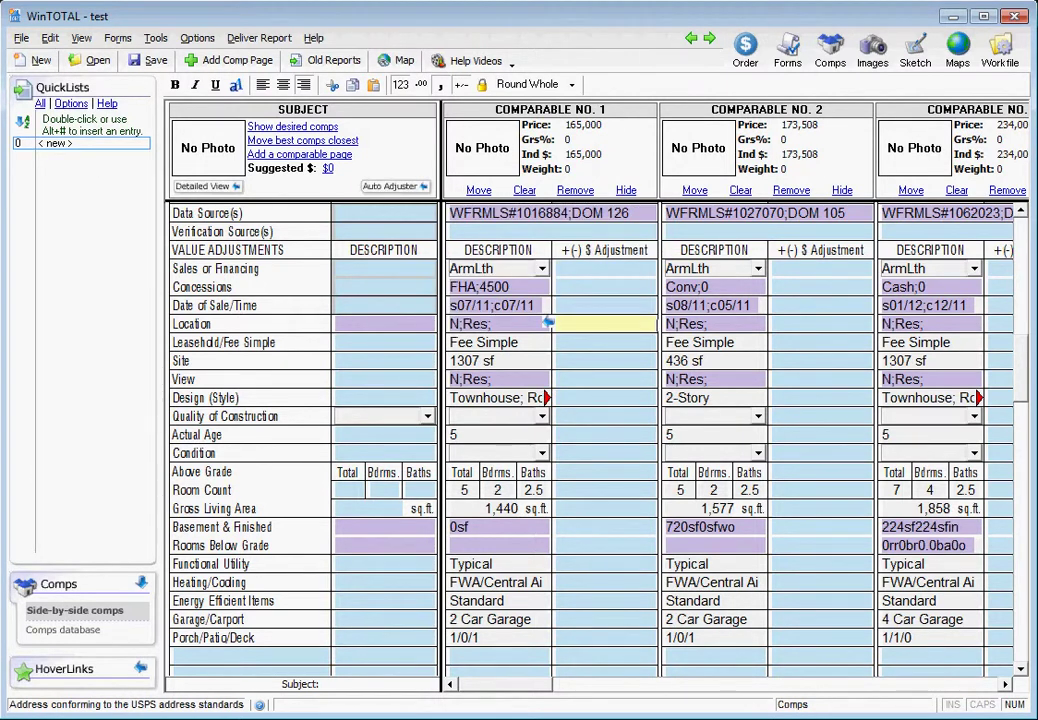
left_click(459, 398)
left_click_drag(459, 398, 546, 398)
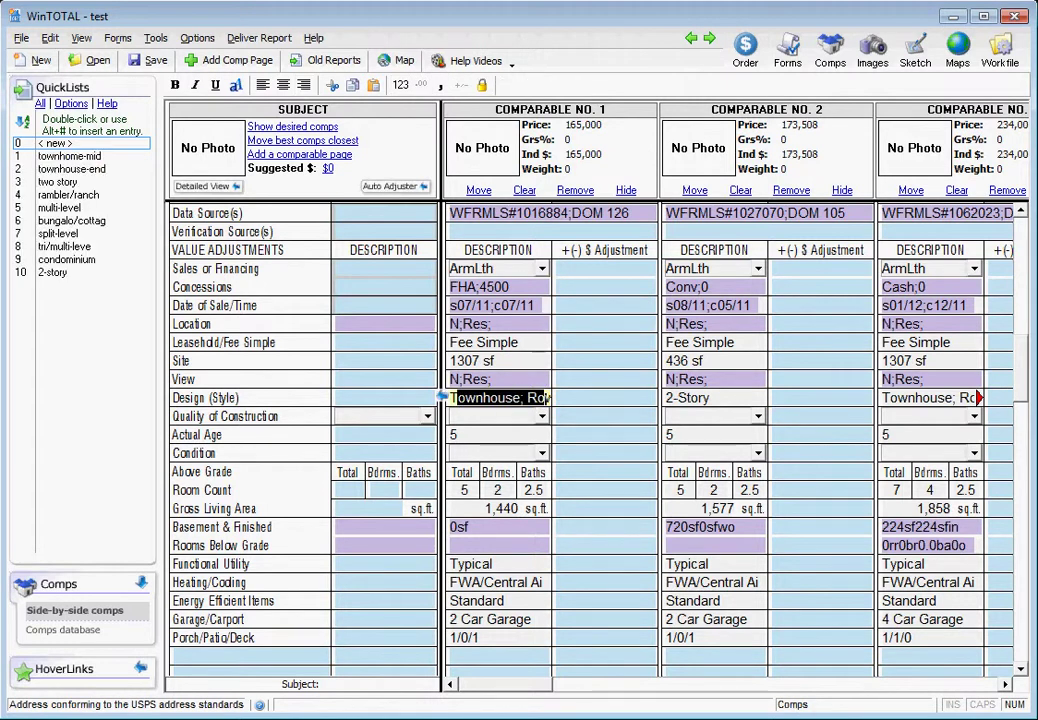
key("Tab")
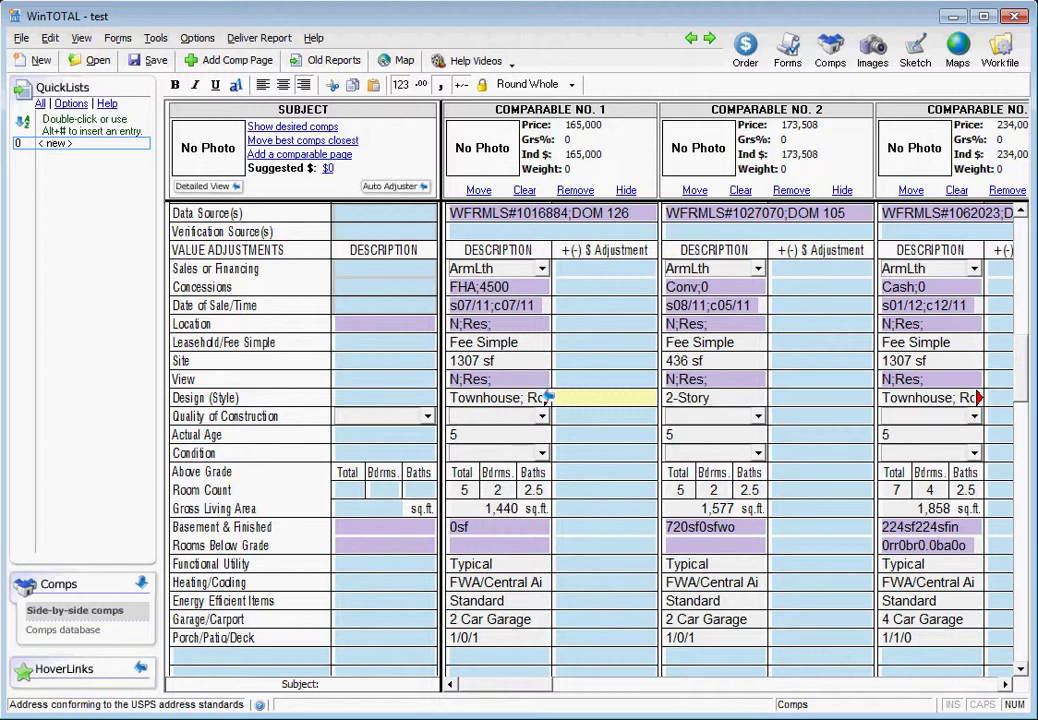
Step: Return to the comps database and review the available search criteria
left_click(67, 630)
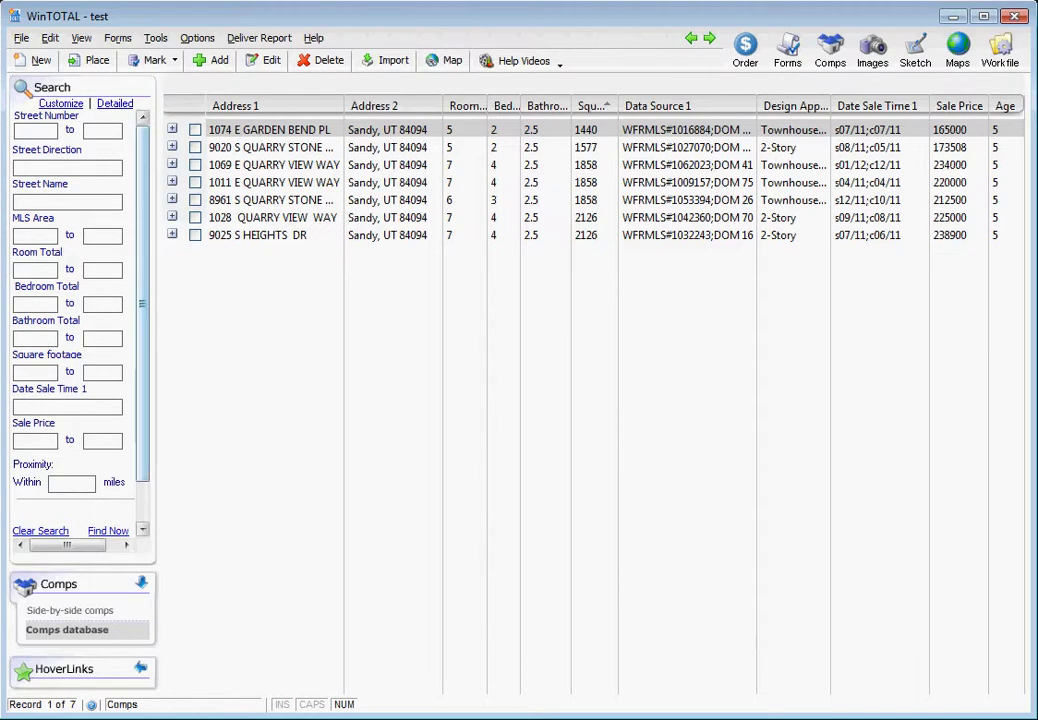
scroll(75, 300, "down", 2)
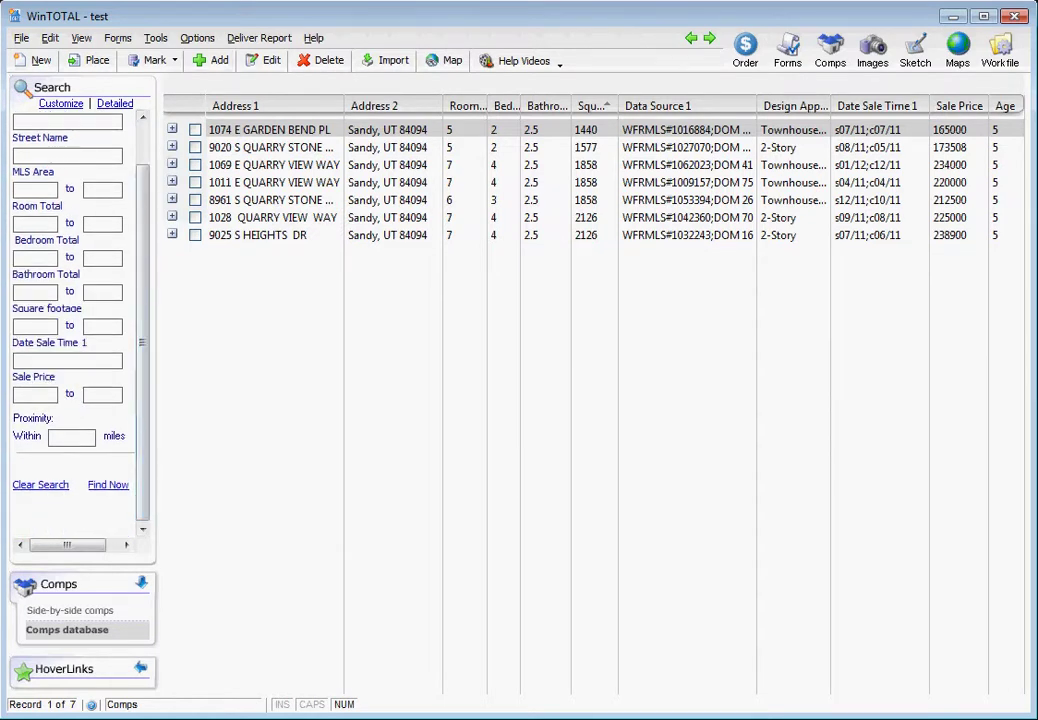